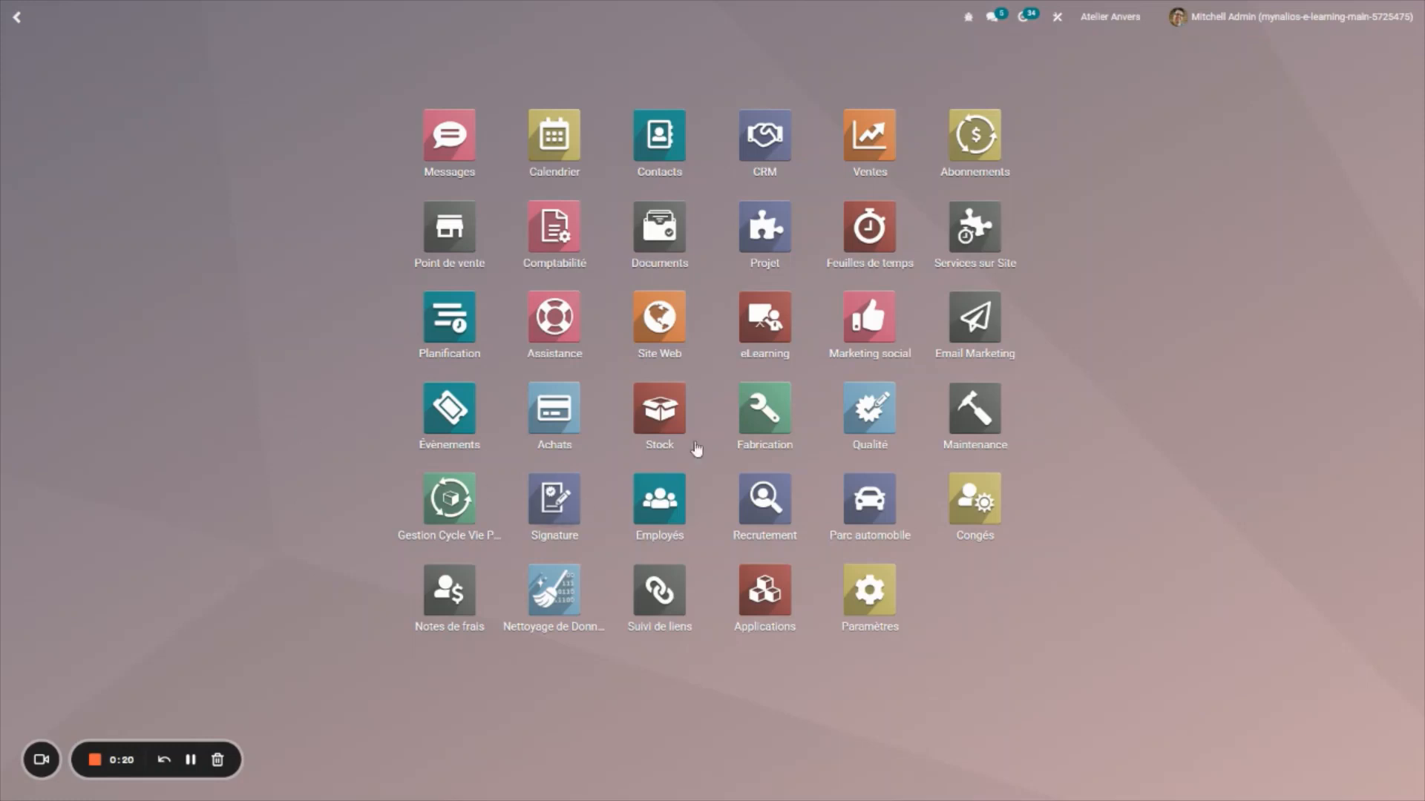
# Open the stock adjustments (Ajustements de stock) list of the Stock application.
pyautogui.click(657, 413)
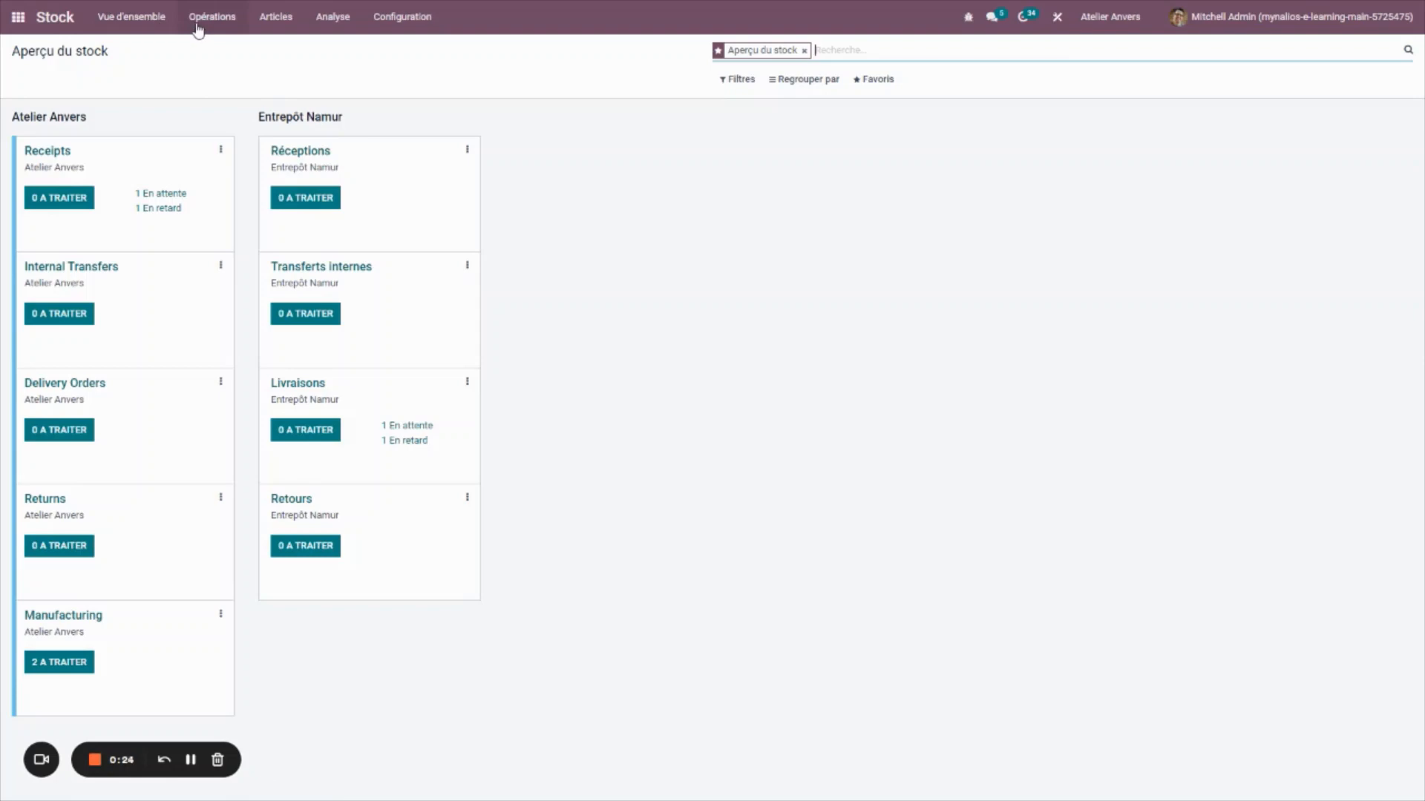
pyautogui.click(198, 30)
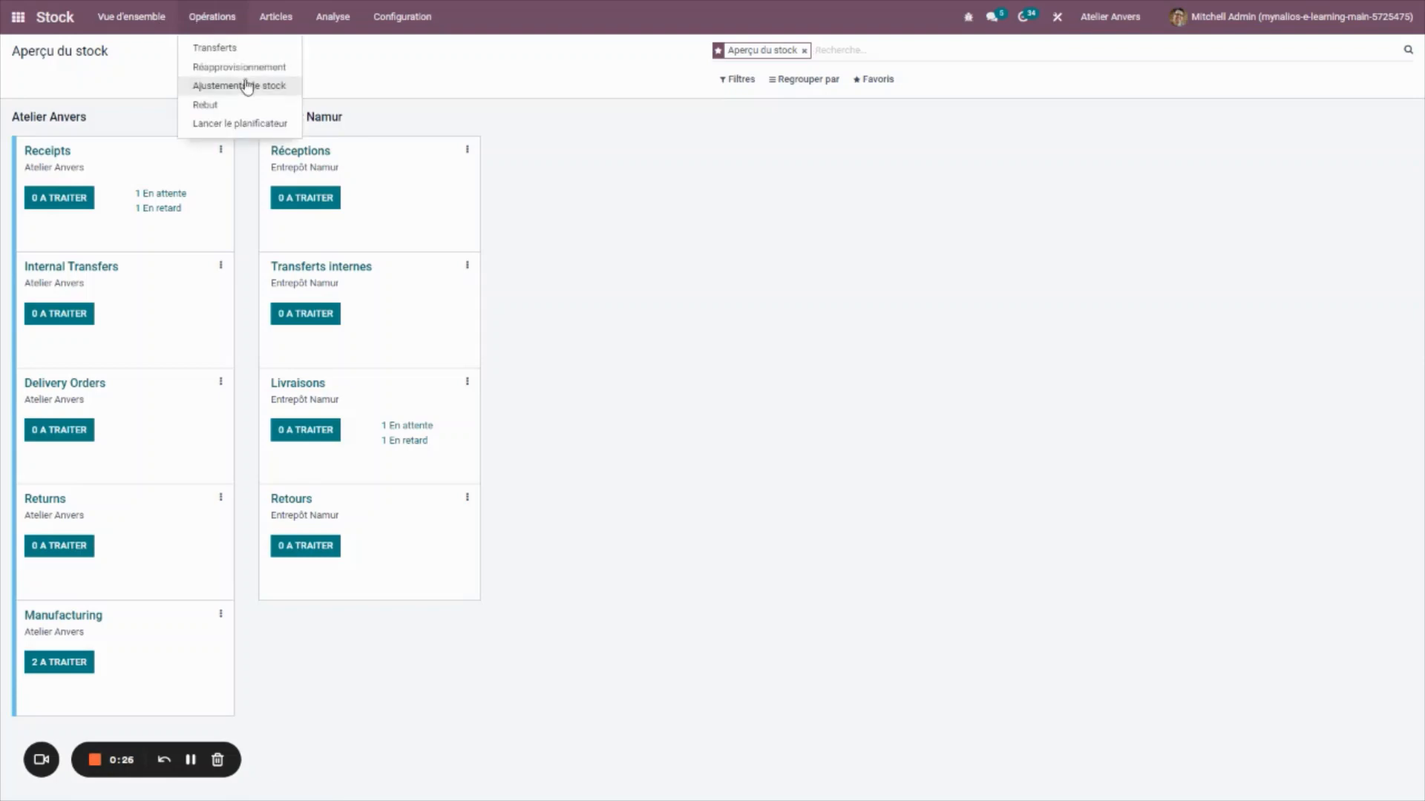
pyautogui.click(244, 86)
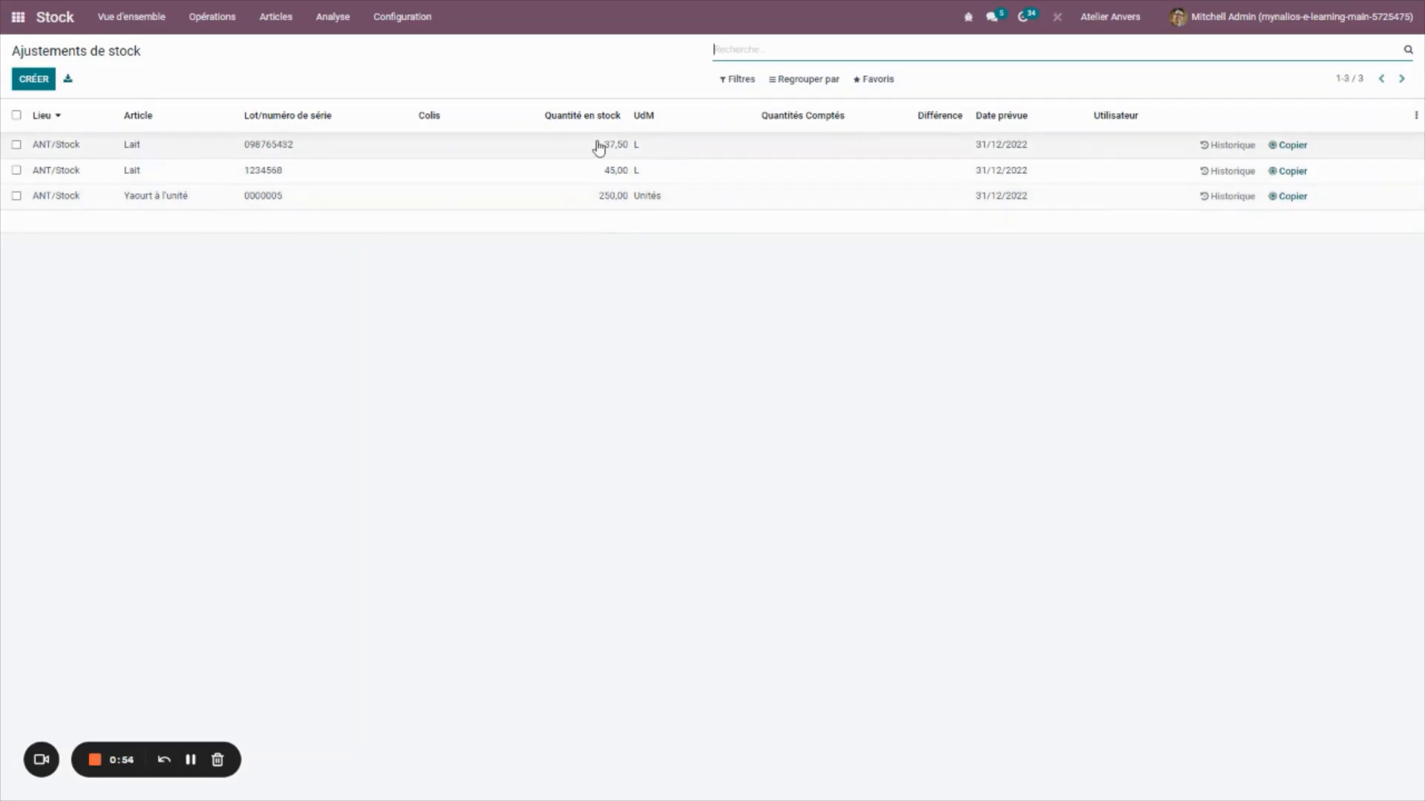
# Set the counted quantity to 25 for Lait lot 098765432 and to 245 for Yaourt à l'unité.
pyautogui.click(780, 146)
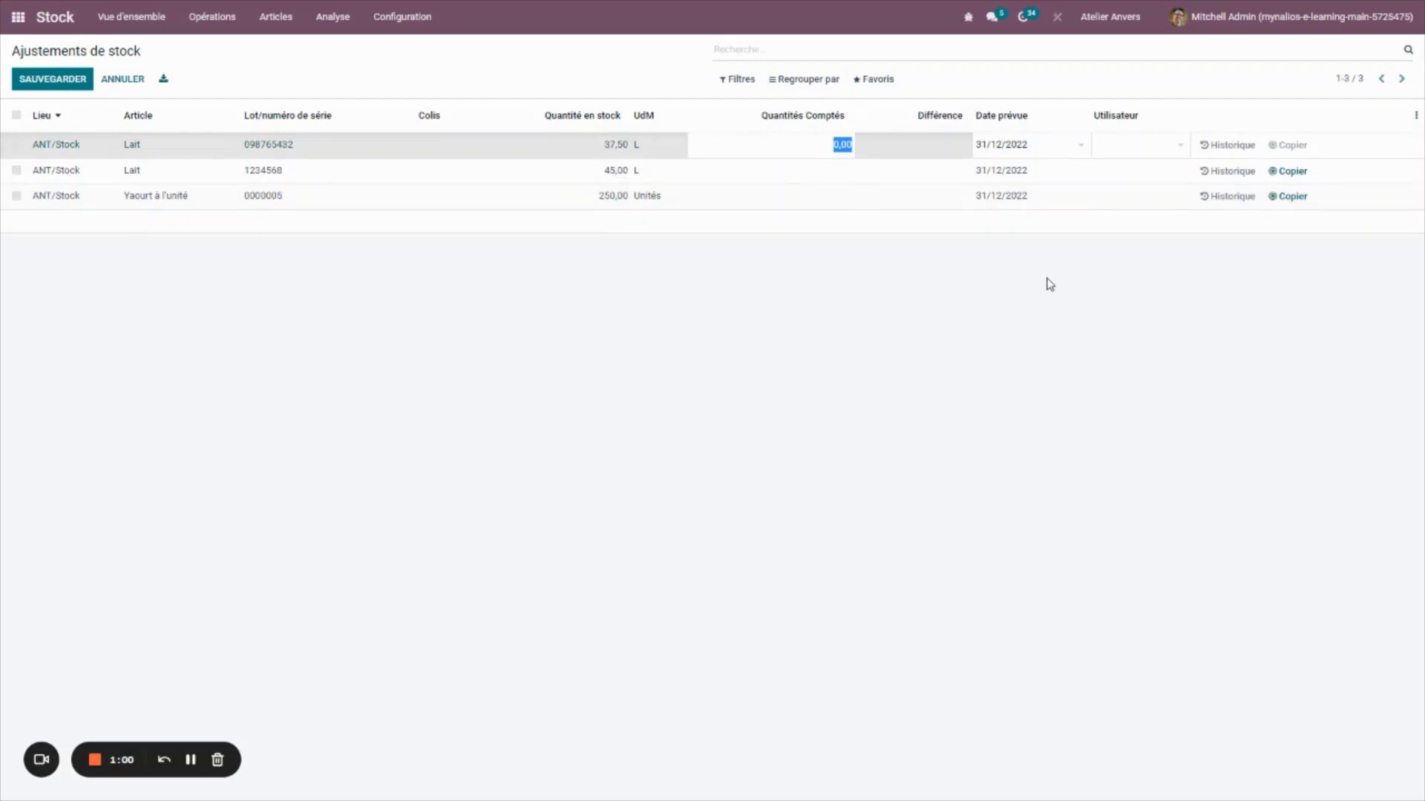
pyautogui.write('25')
pyautogui.click(572, 261)
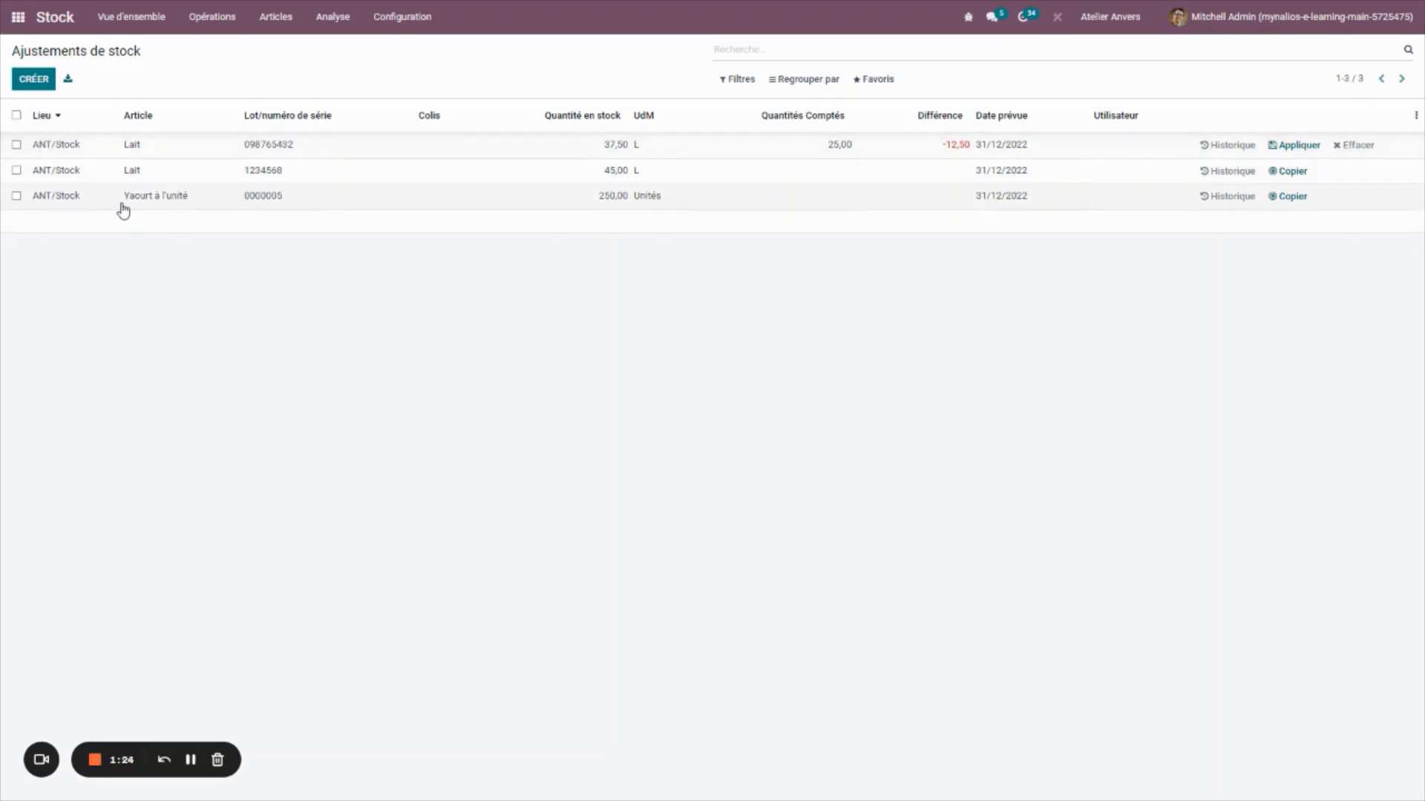
pyautogui.click(792, 199)
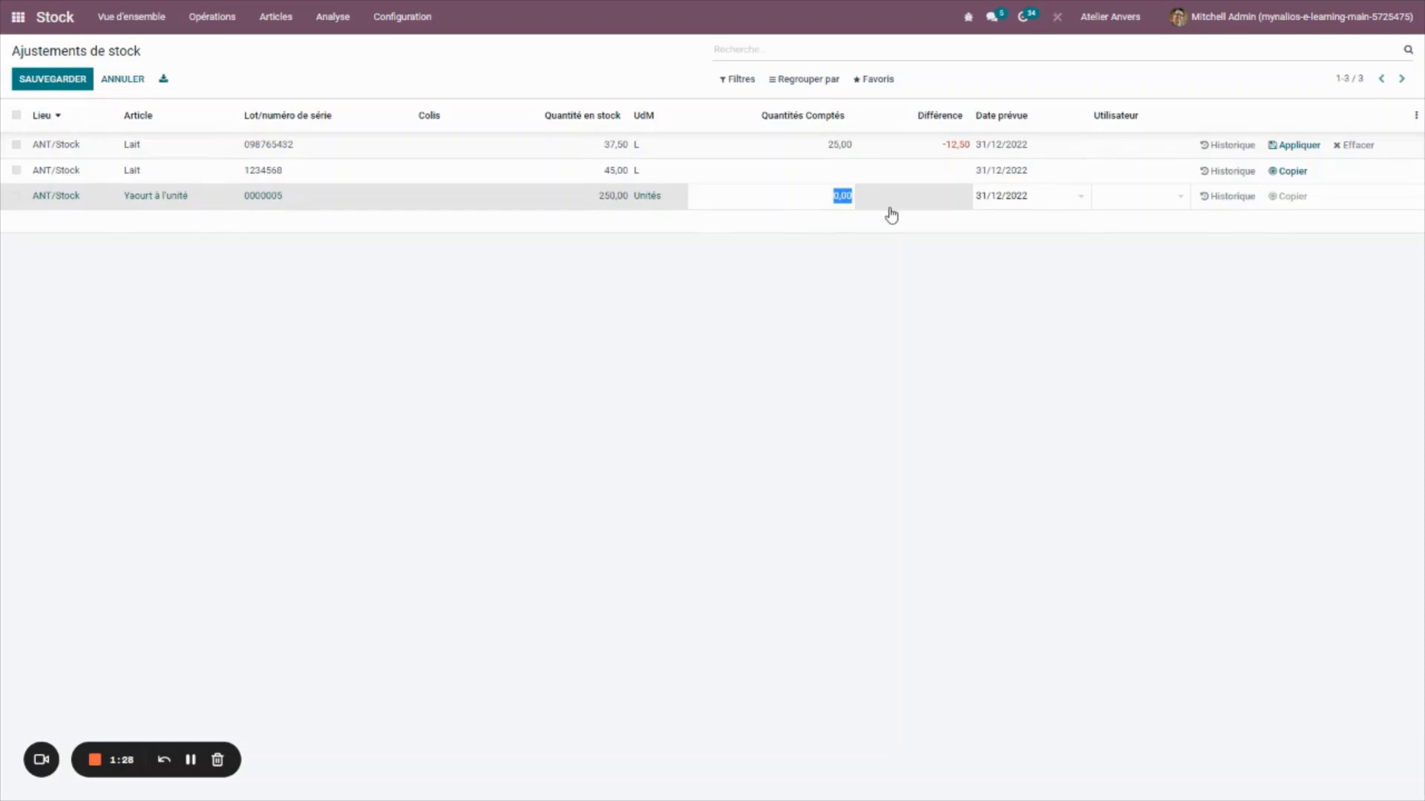
pyautogui.write('245')
pyautogui.click(822, 358)
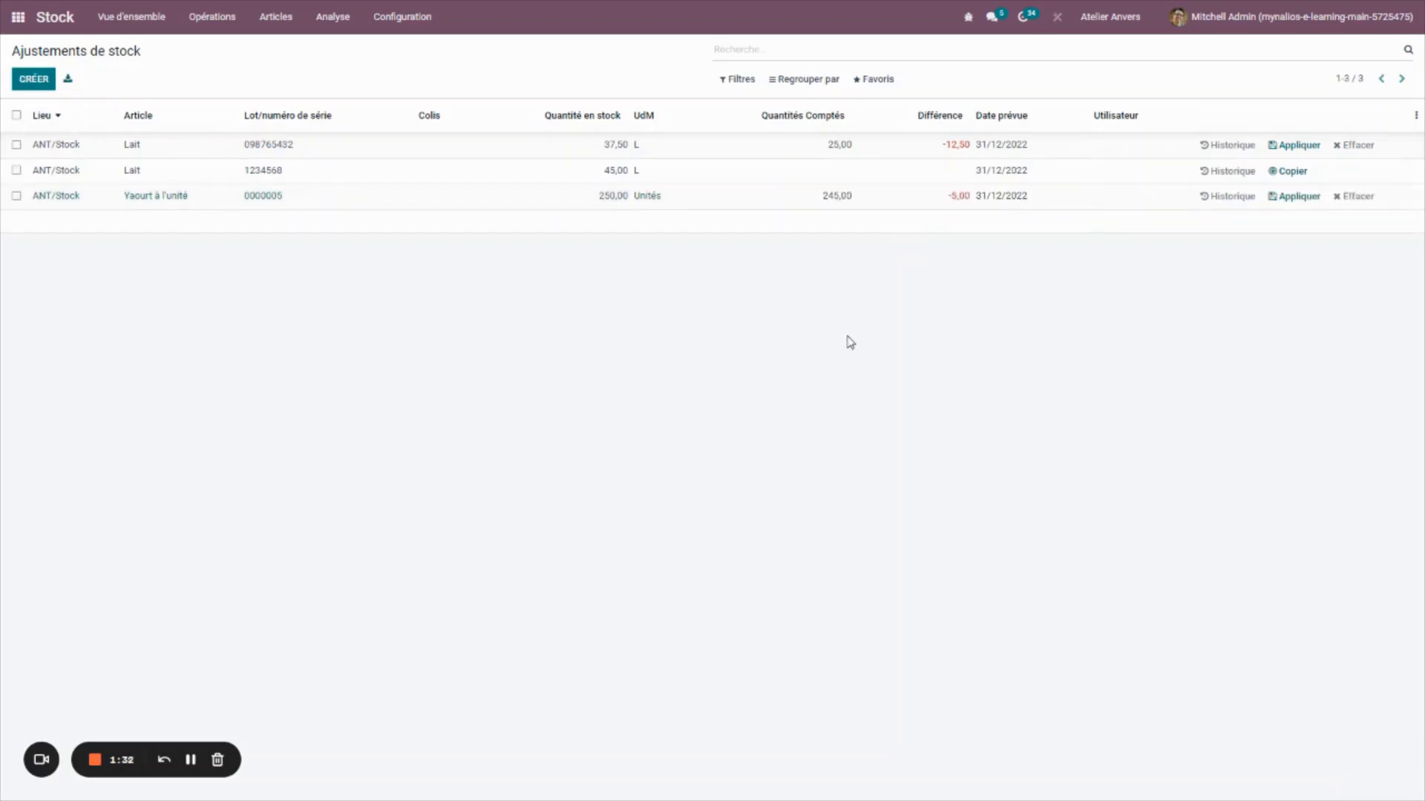
# Apply the adjustments for all listed lines with the reason "Inventaire de fin de trimestre - 2022-08-31".
pyautogui.click(17, 115)
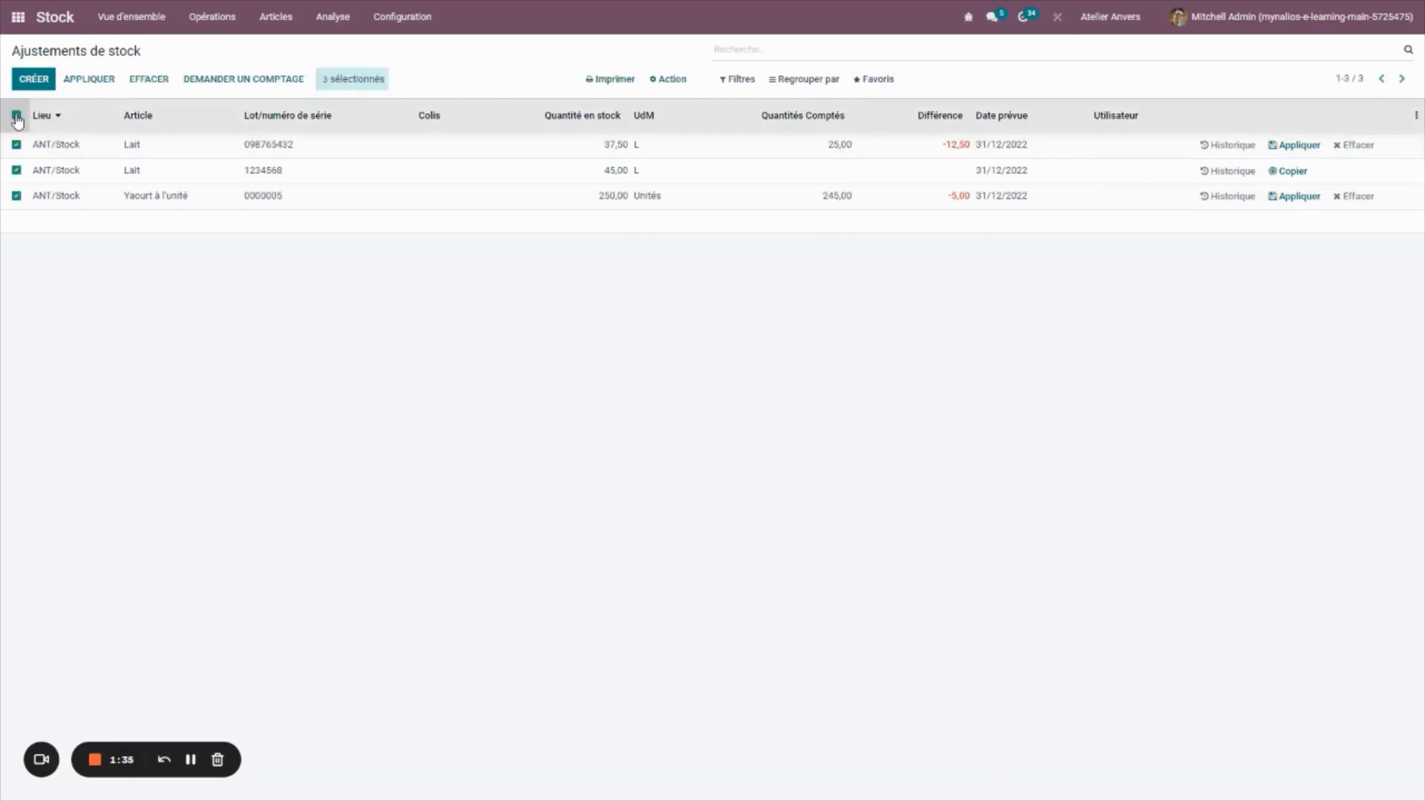
pyautogui.click(104, 81)
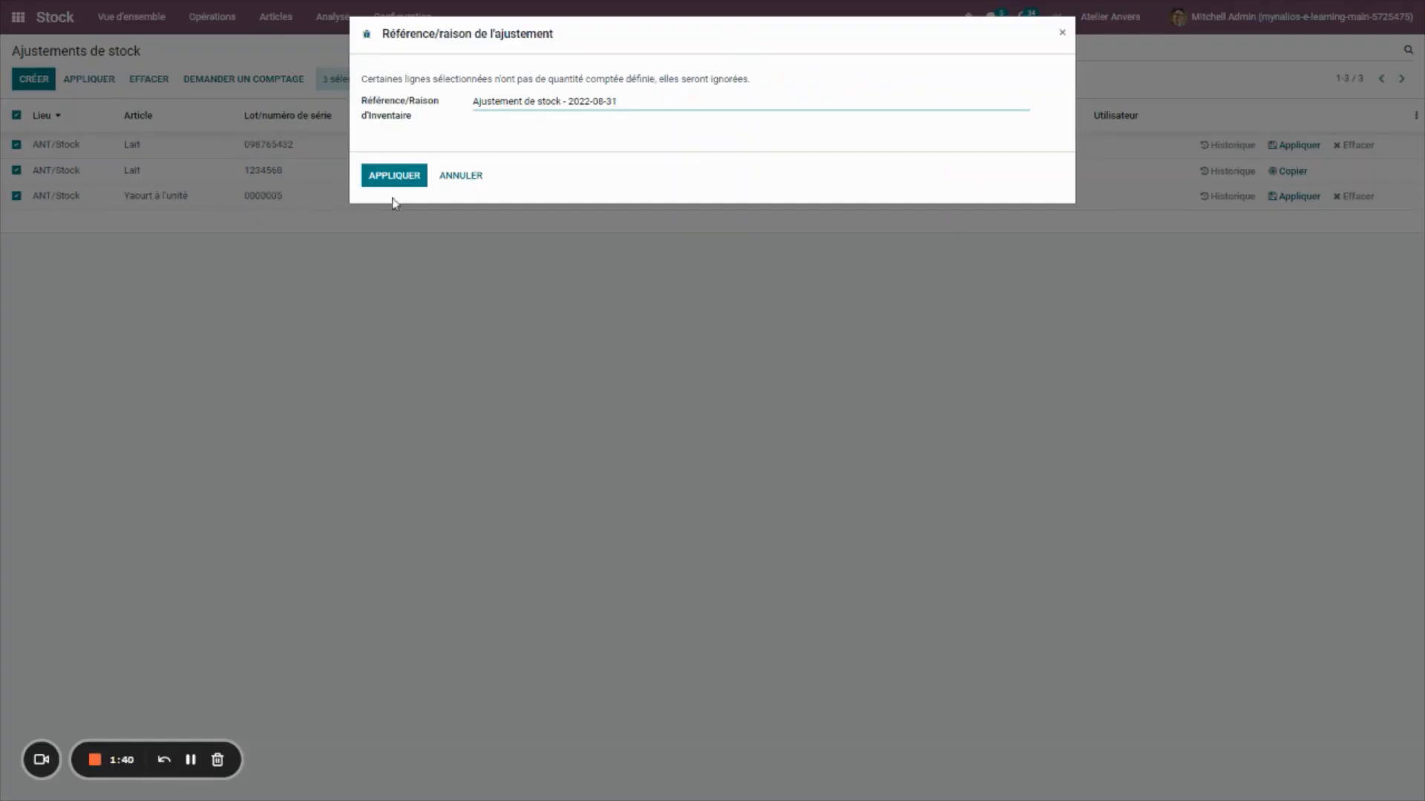
pyautogui.doubleClick(541, 102)
pyautogui.click(542, 94)
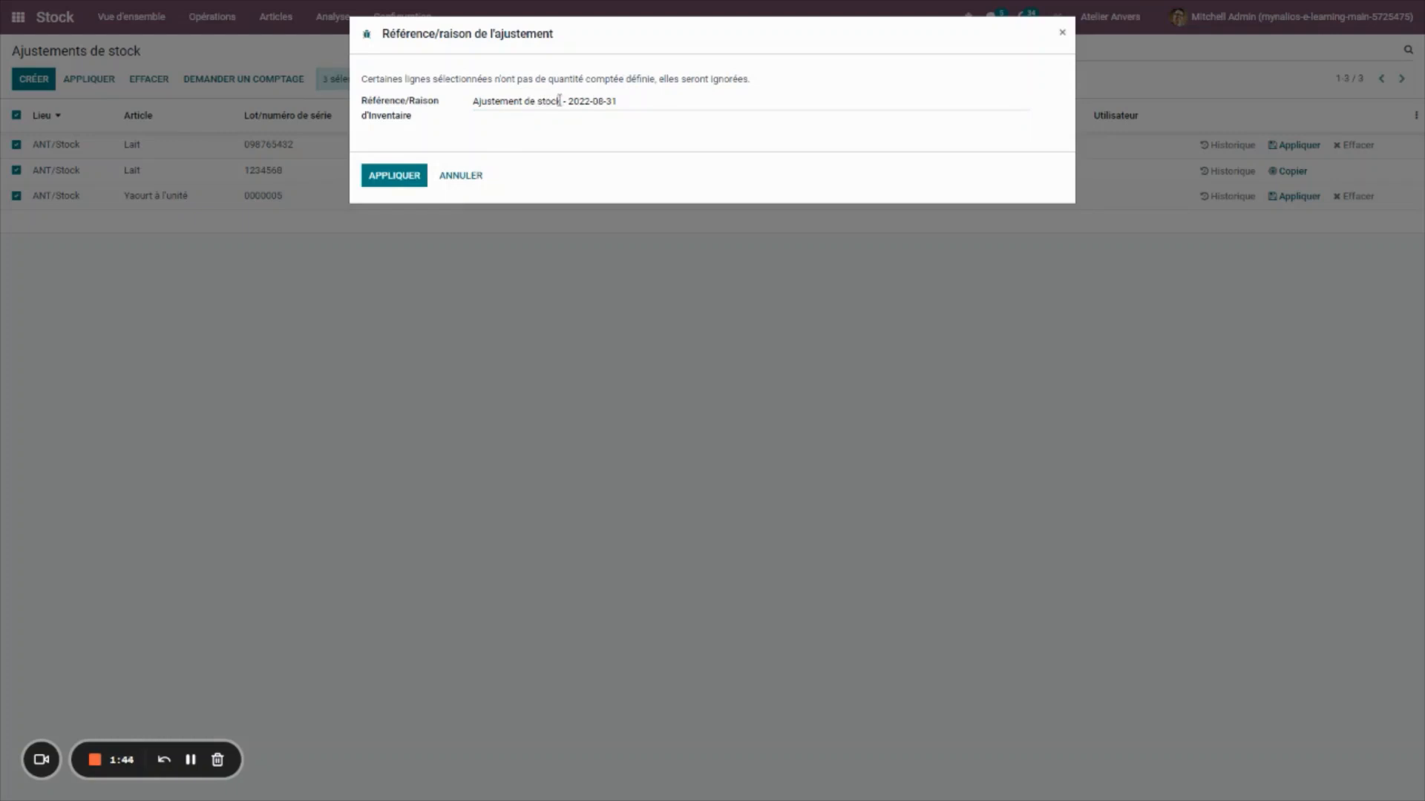
pyautogui.moveTo(559, 101); pyautogui.dragTo(172, 70)
pyautogui.press('BackSpace')
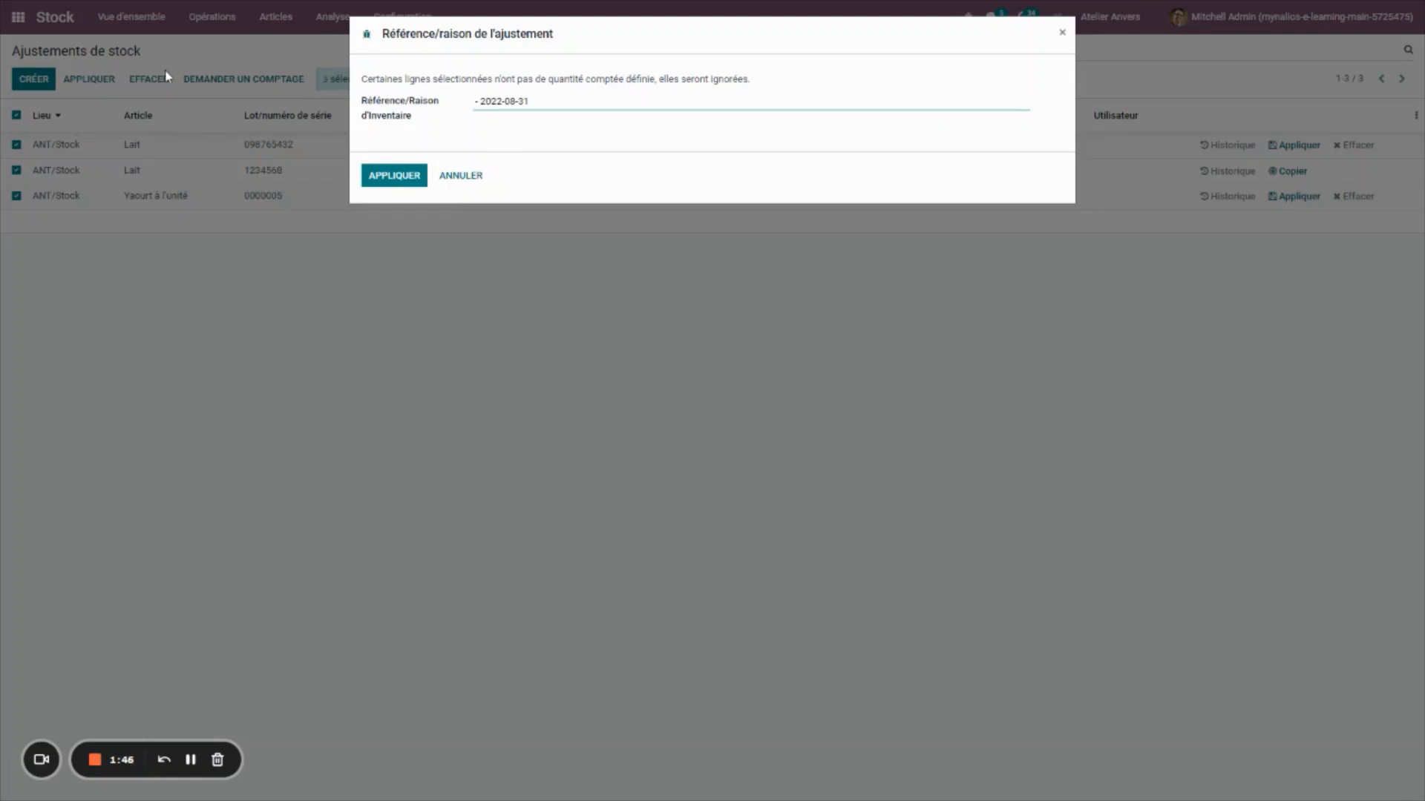
pyautogui.write('Inventaire de fai')
pyautogui.press('BackSpace')
pyautogui.press('BackSpace')
pyautogui.write('in de trimestre')
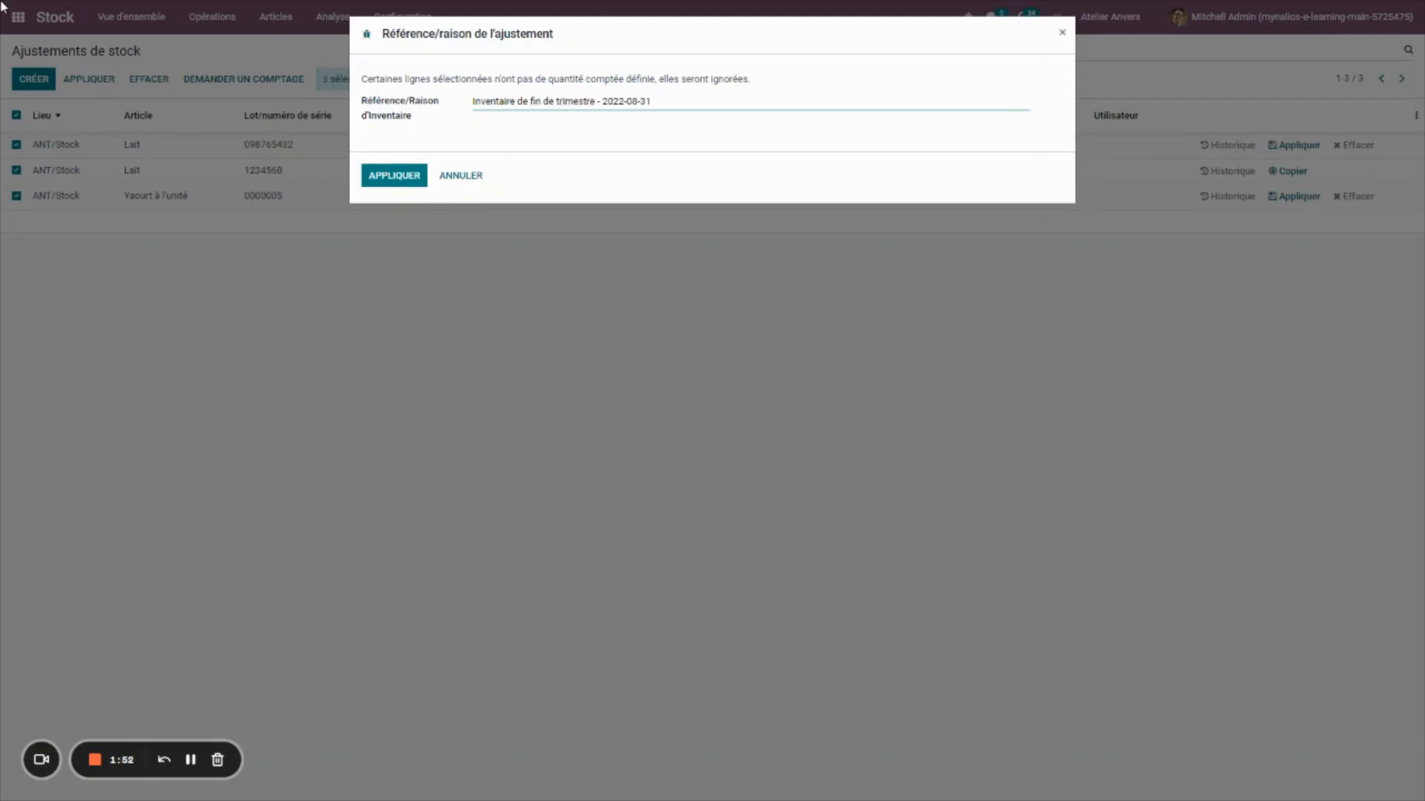
pyautogui.click(417, 182)
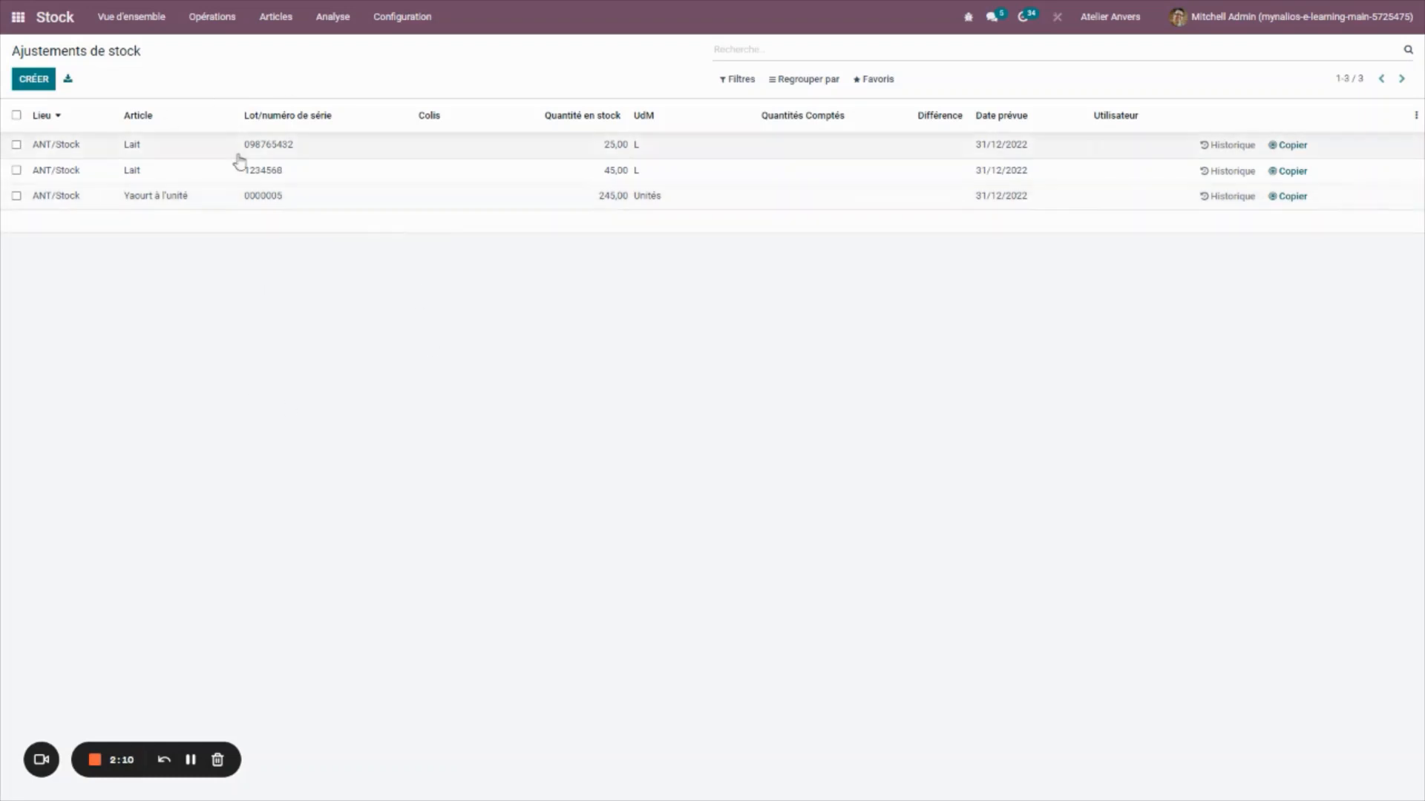
# Create a new adjustment line at ANT/Stock for the article Lait with the new lot number 234567.
pyautogui.click(34, 79)
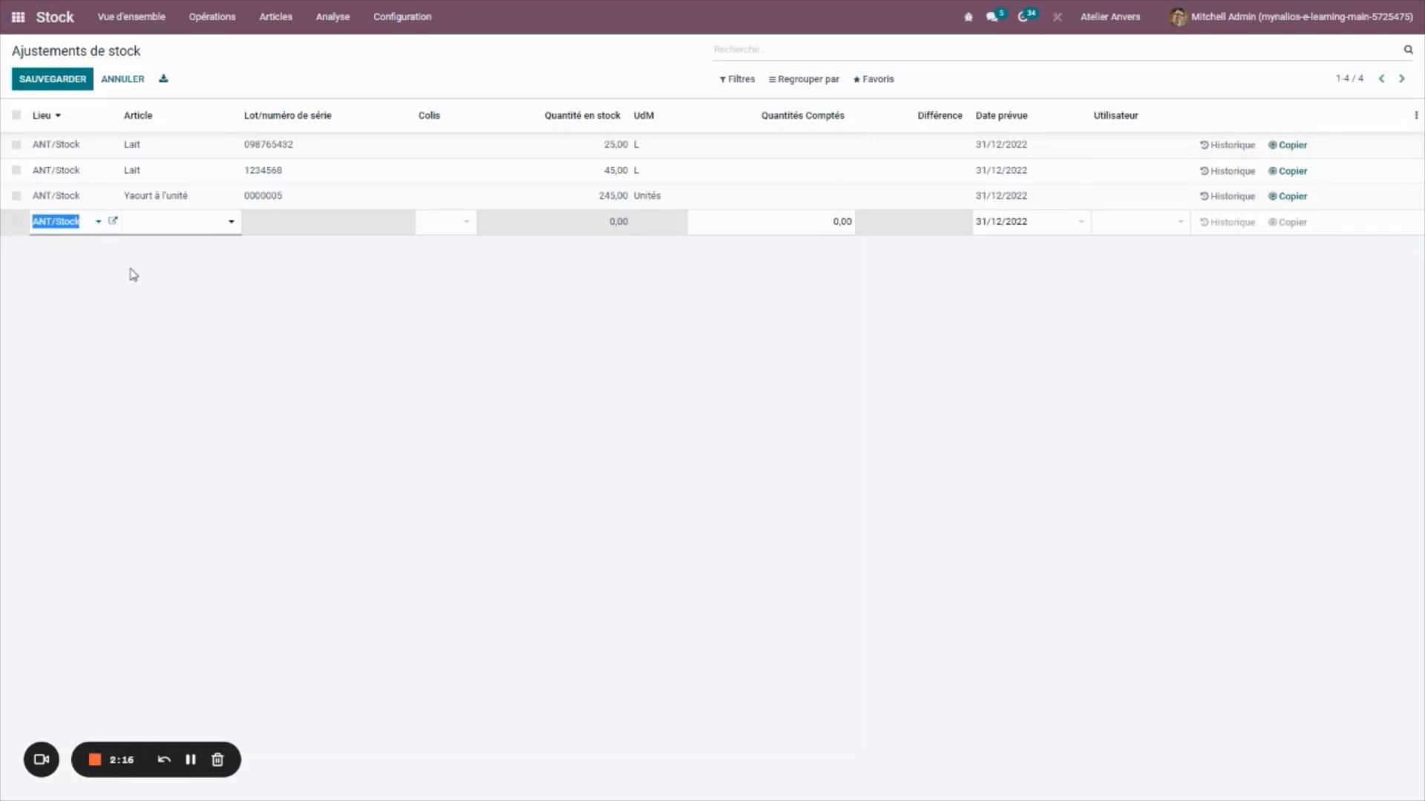
pyautogui.click(176, 233)
pyautogui.write('lait')
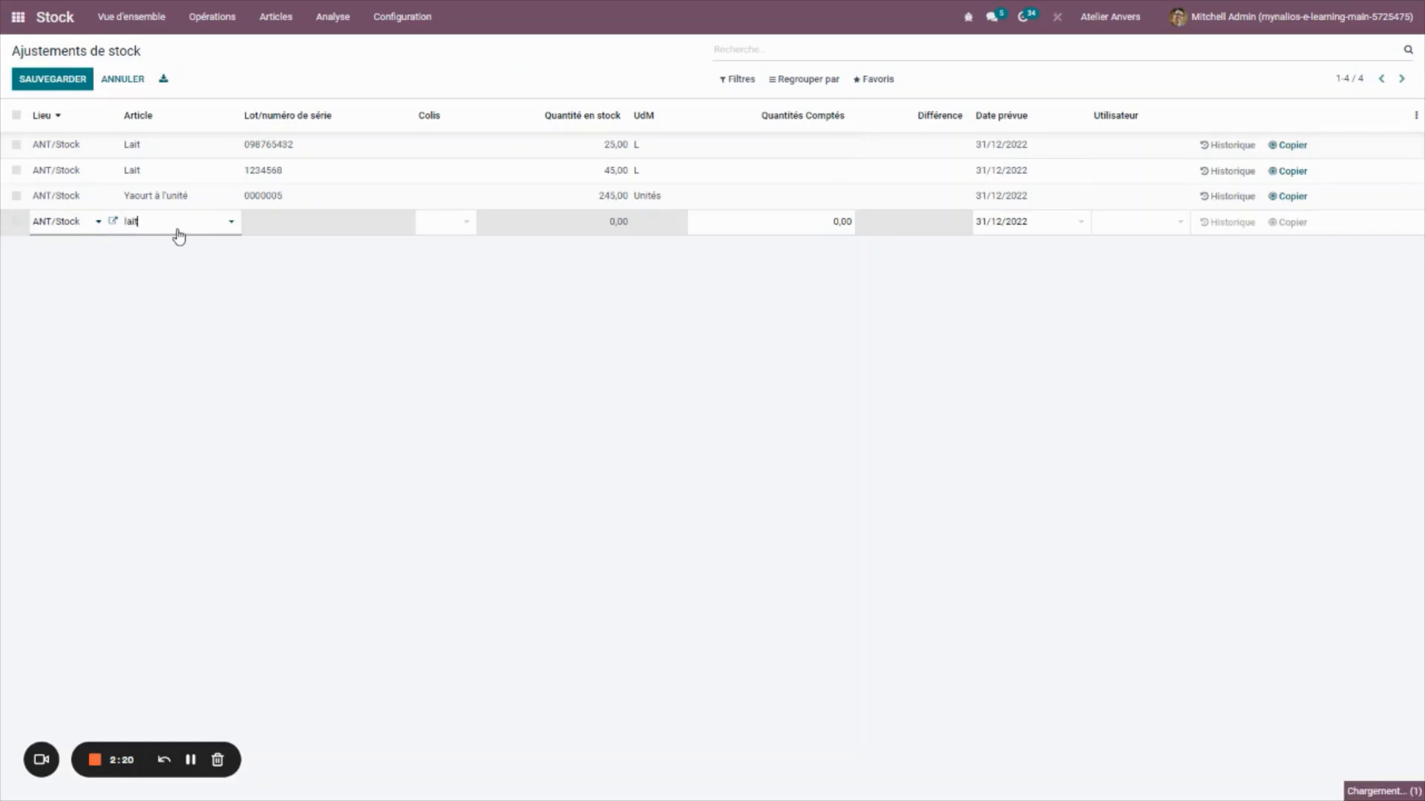
pyautogui.click(228, 223)
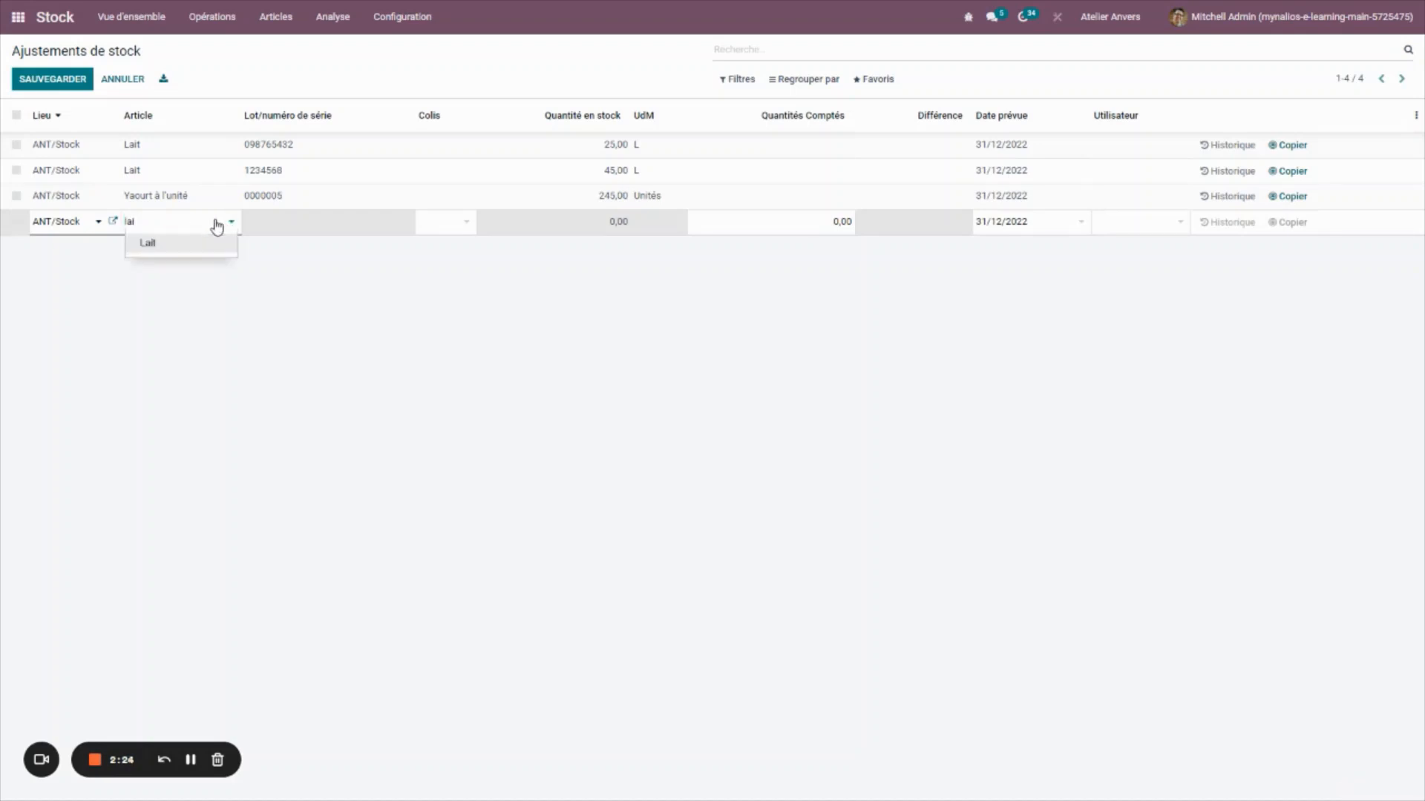
pyautogui.click(194, 245)
pyautogui.click(279, 226)
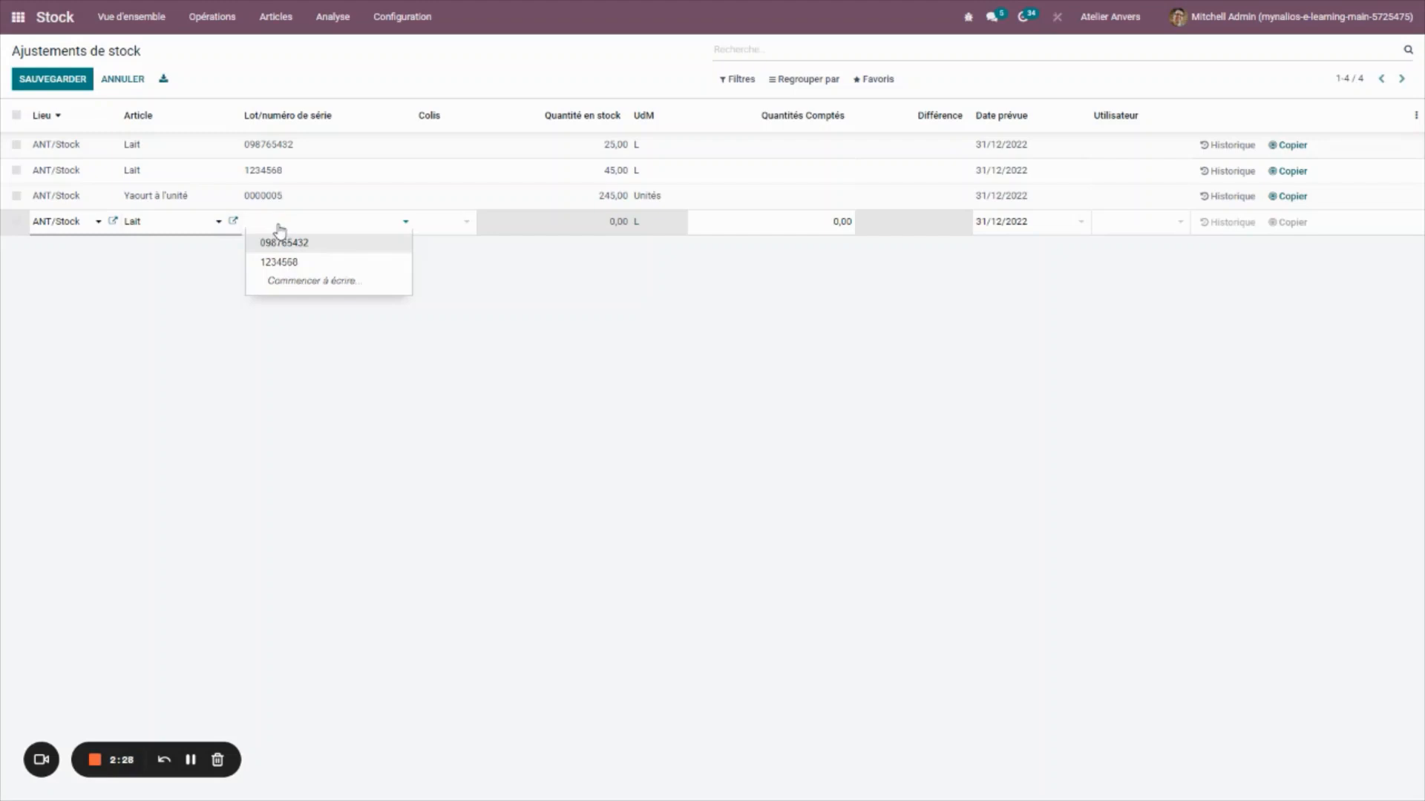
pyautogui.write('234567')
pyautogui.click(320, 245)
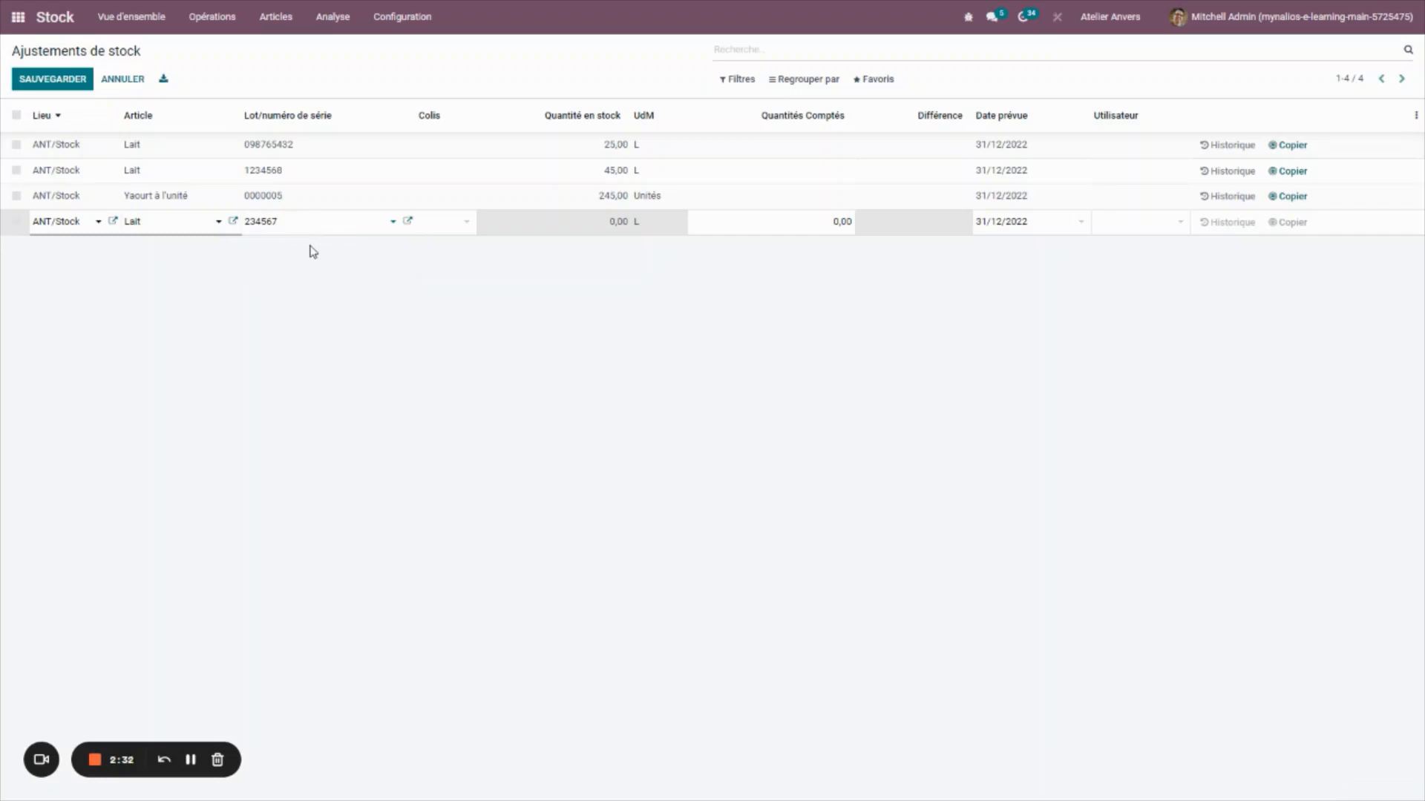
# Open the details of lot 234567 and examine the expiration settings in the Lait article's stock options.
pyautogui.click(411, 224)
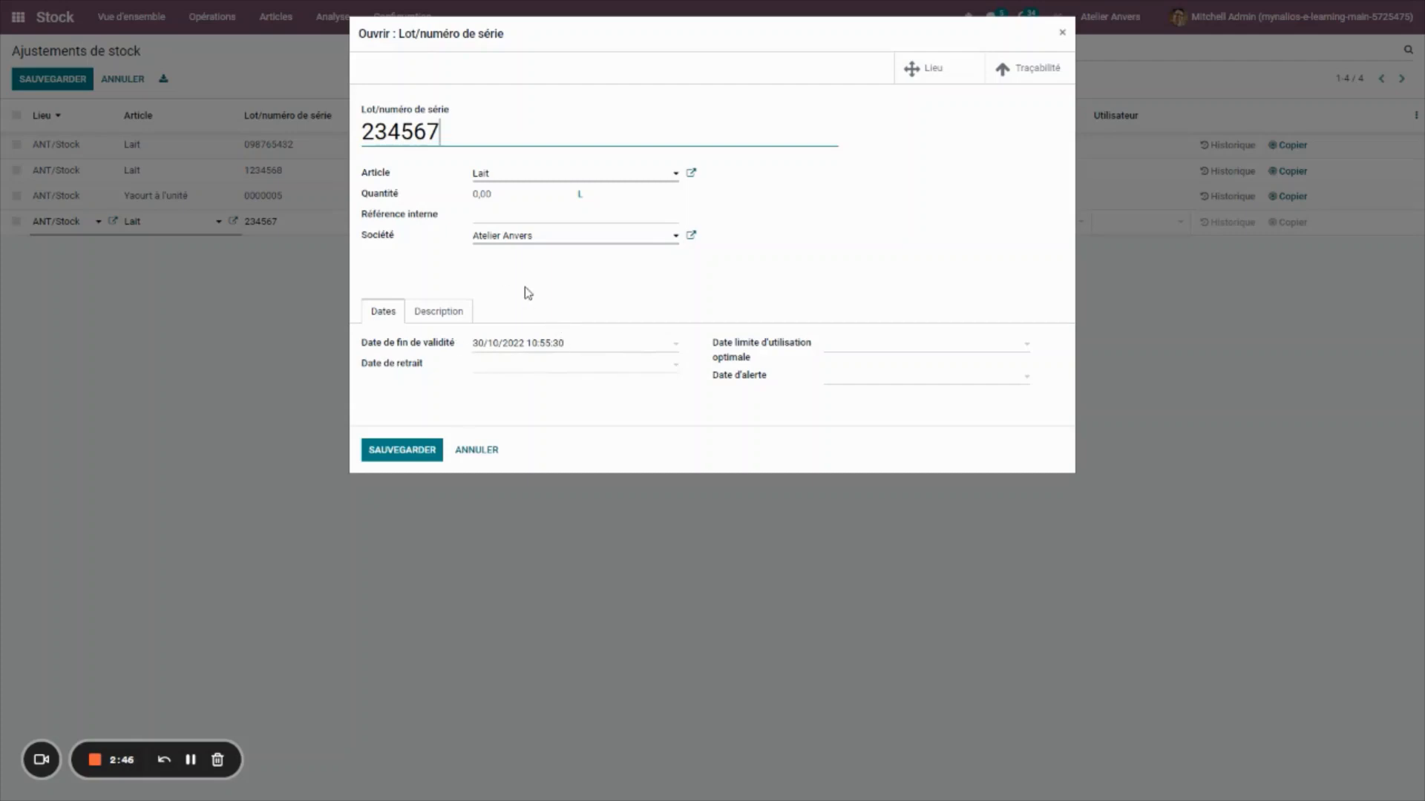
pyautogui.click(690, 173)
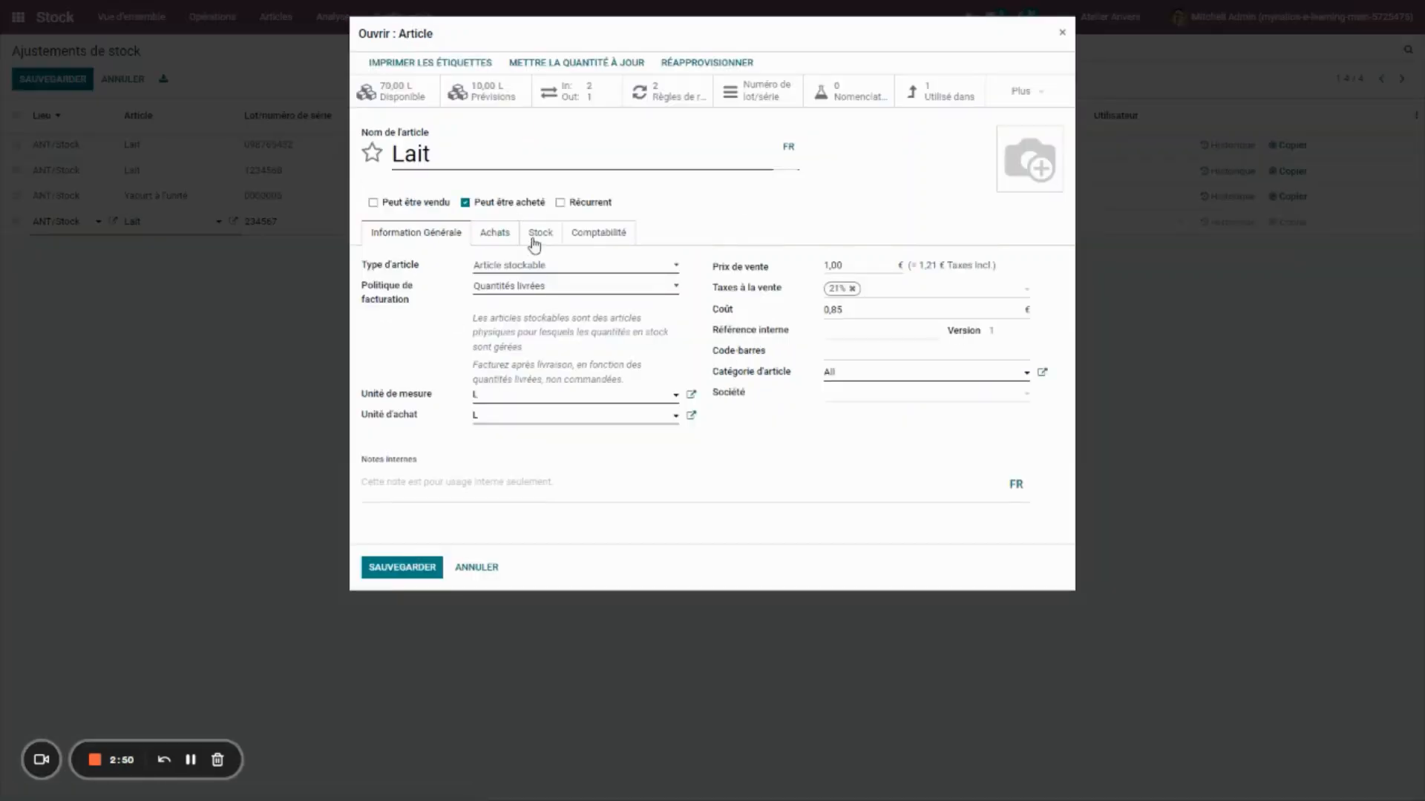
pyautogui.click(539, 243)
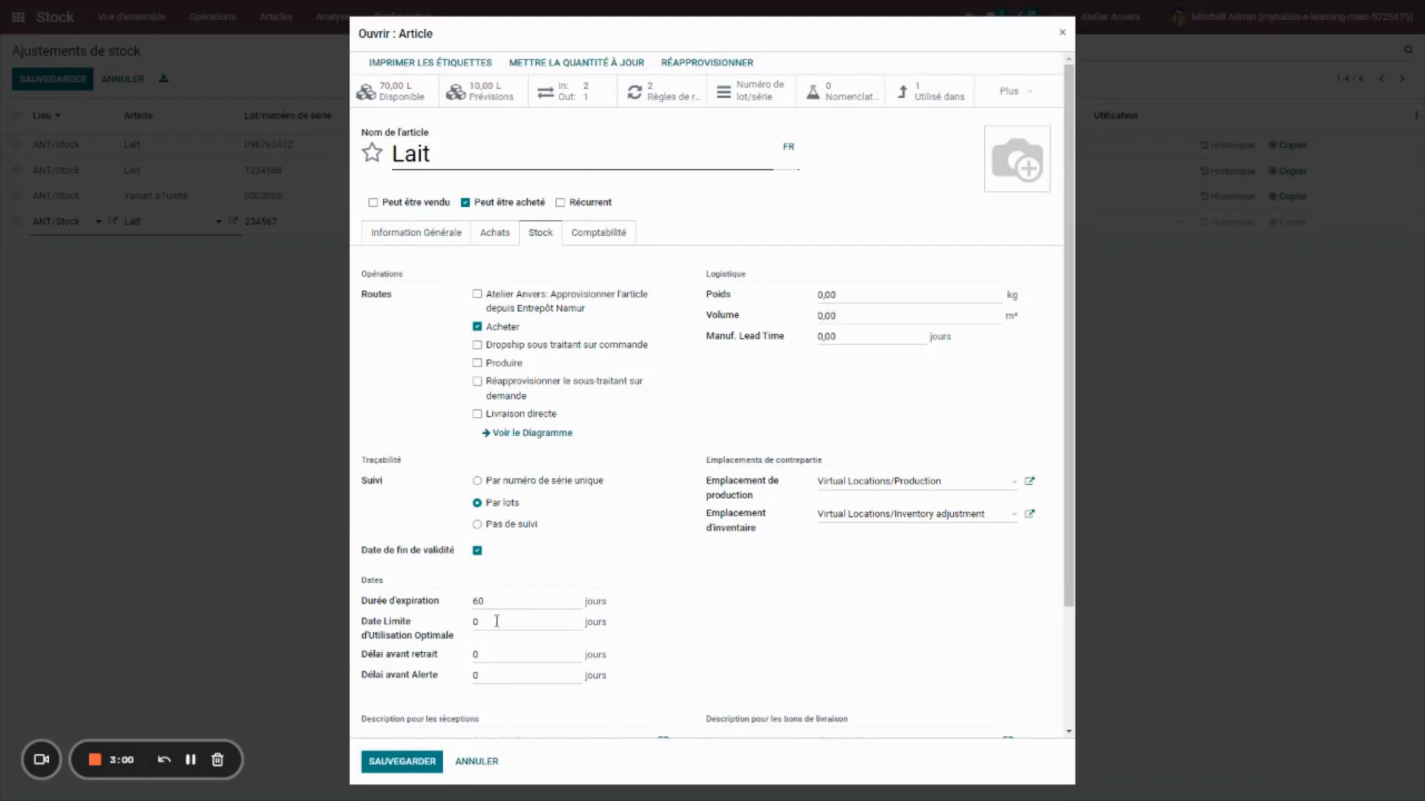
pyautogui.click(493, 763)
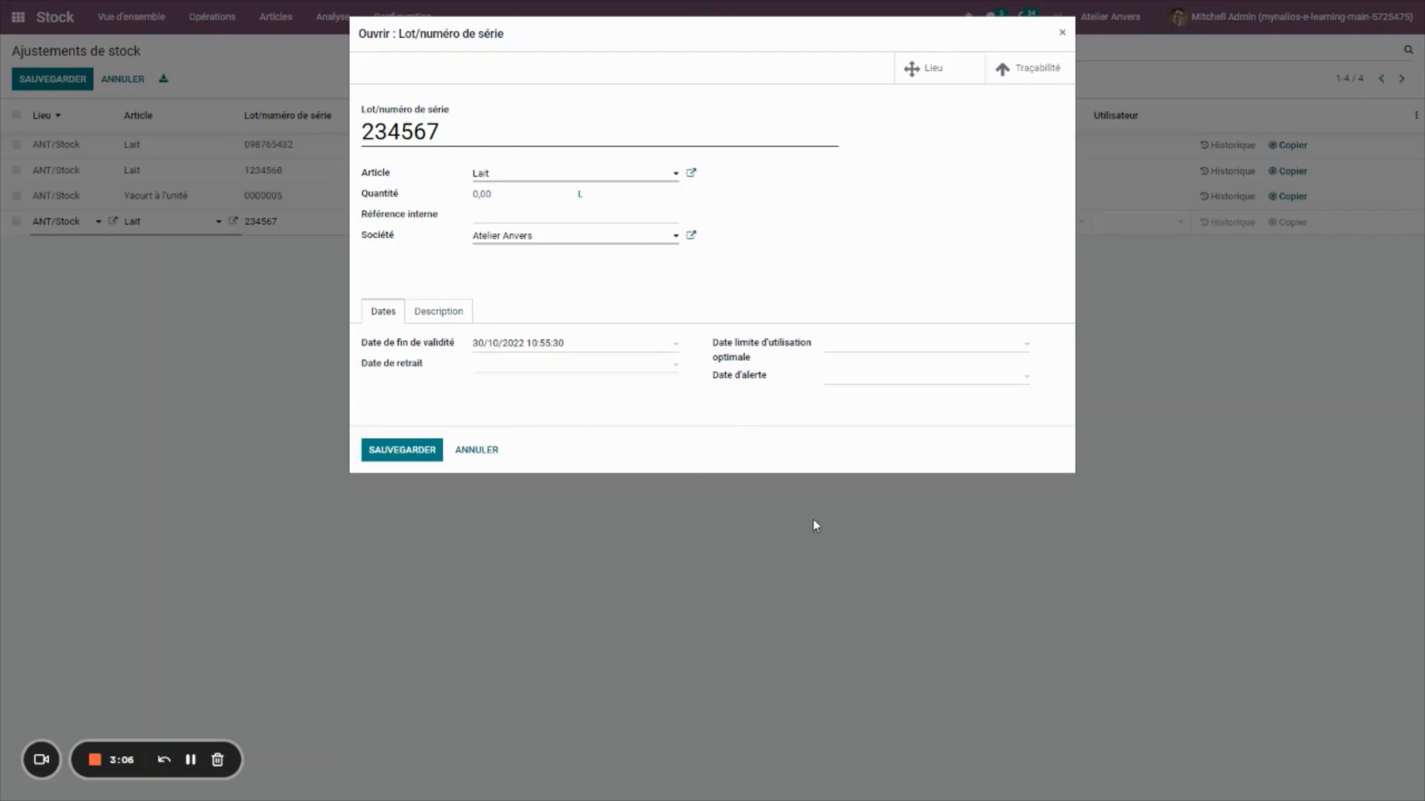
# Set the expiration date of lot 234567 to 01/10/2022 and save the lot.
pyautogui.click(605, 345)
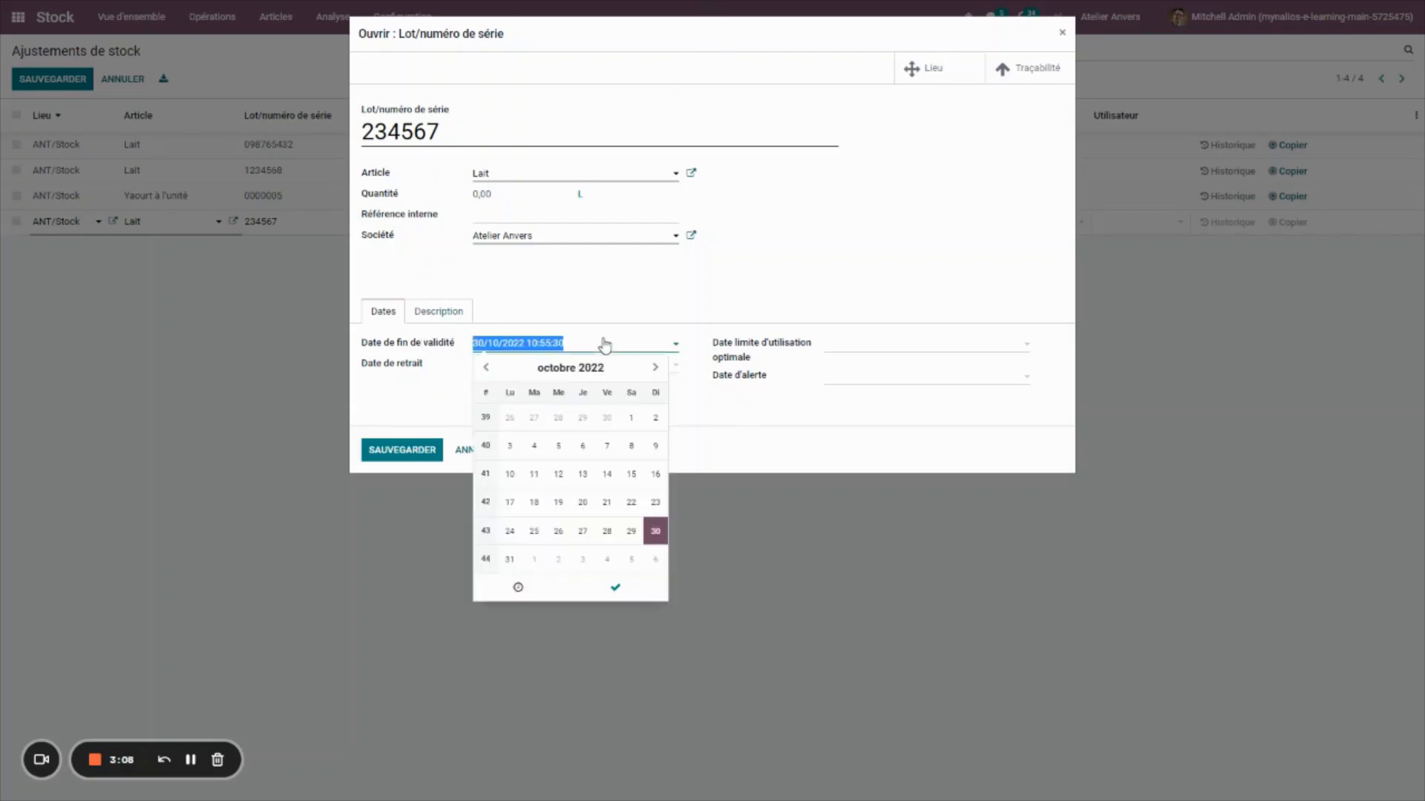
pyautogui.click(630, 419)
pyautogui.click(437, 413)
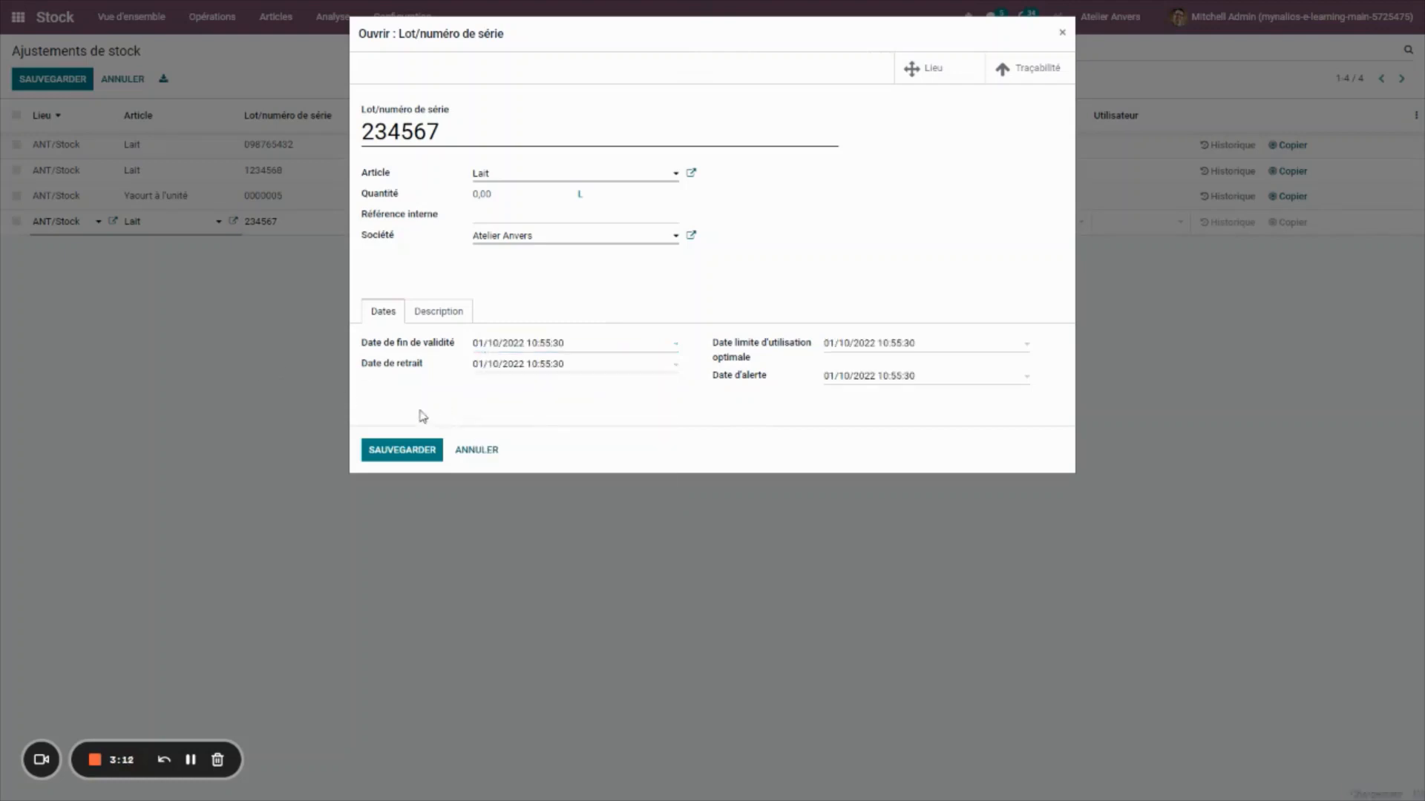
pyautogui.click(403, 453)
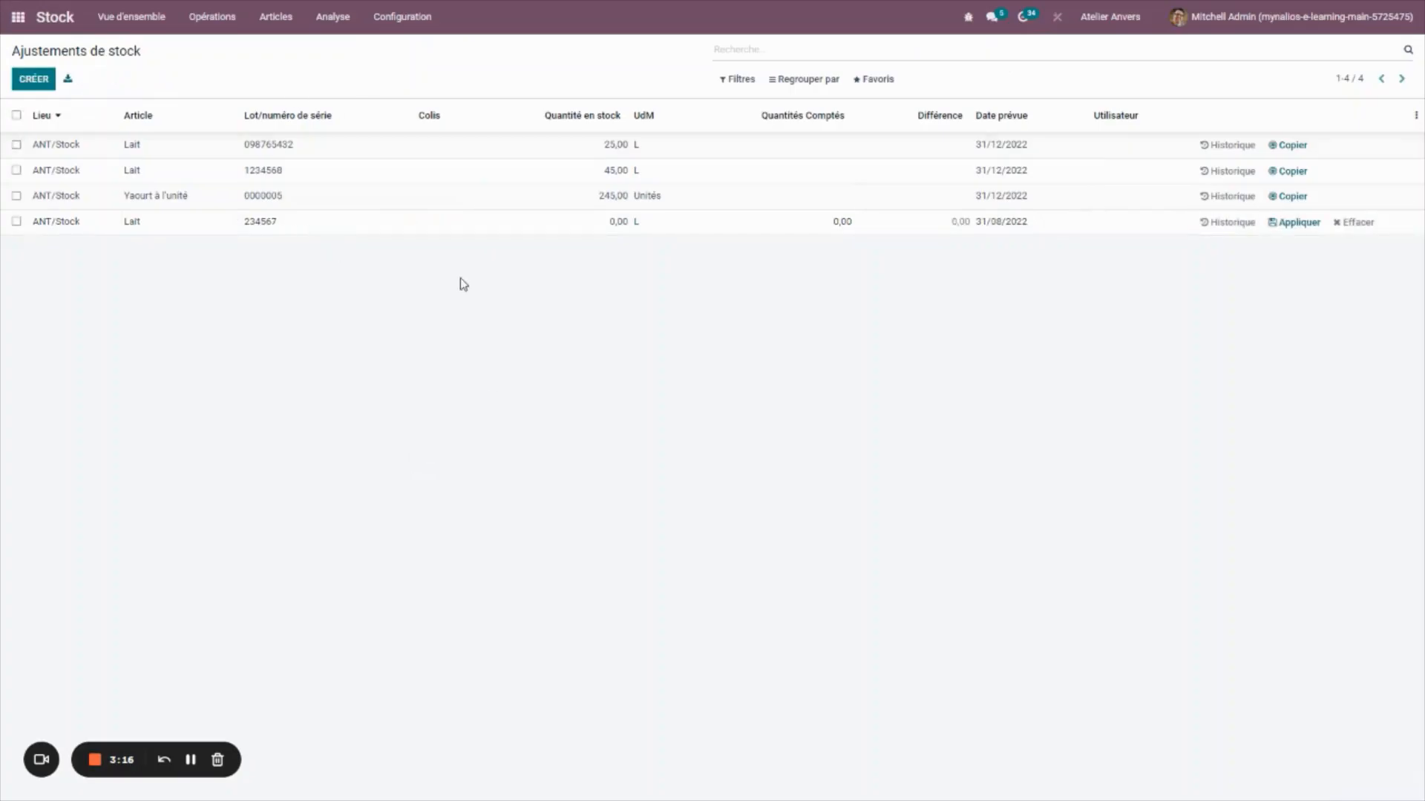
# Set the counted quantity of Lait lot 234567 to 35 and apply that line's adjustment.
pyautogui.click(742, 230)
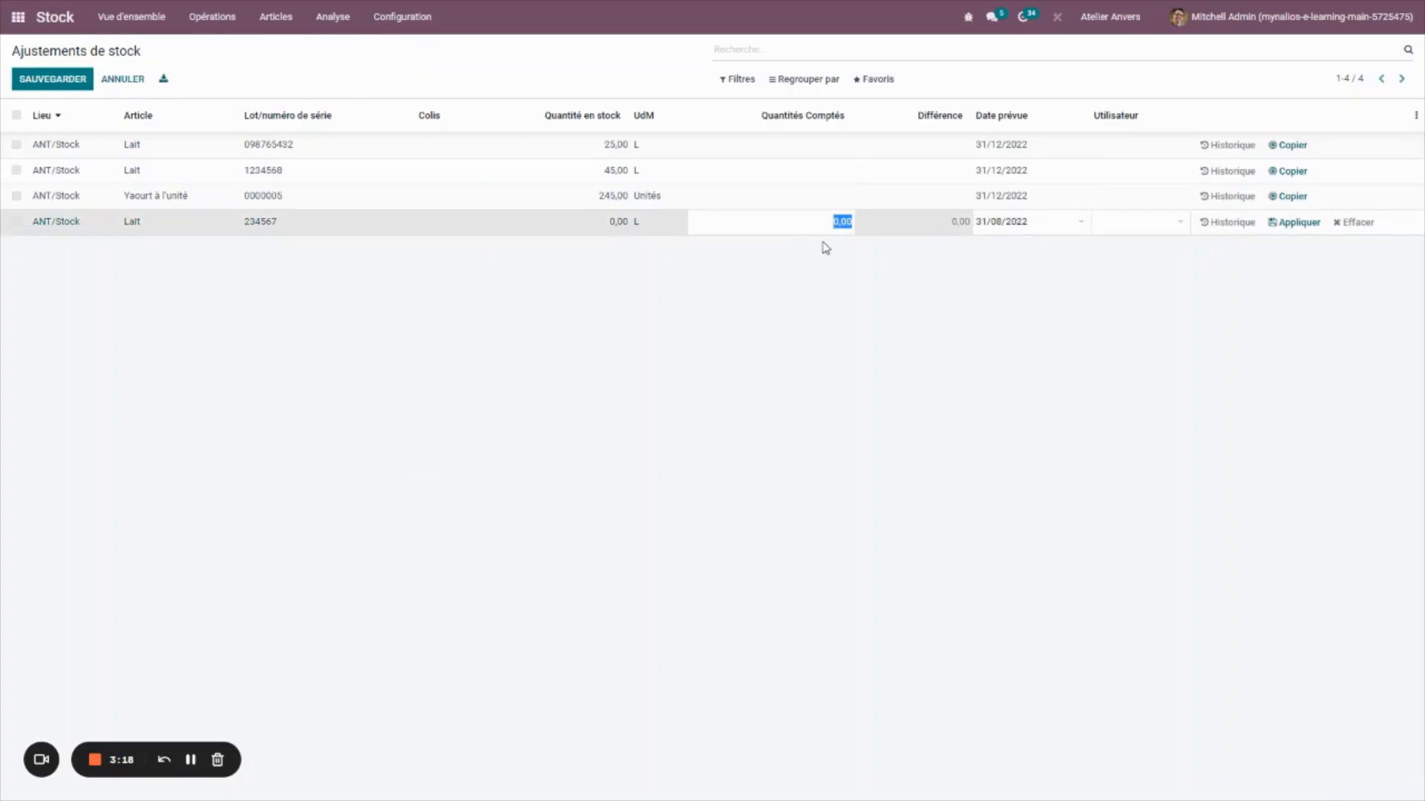
pyautogui.write('35')
pyautogui.click(920, 296)
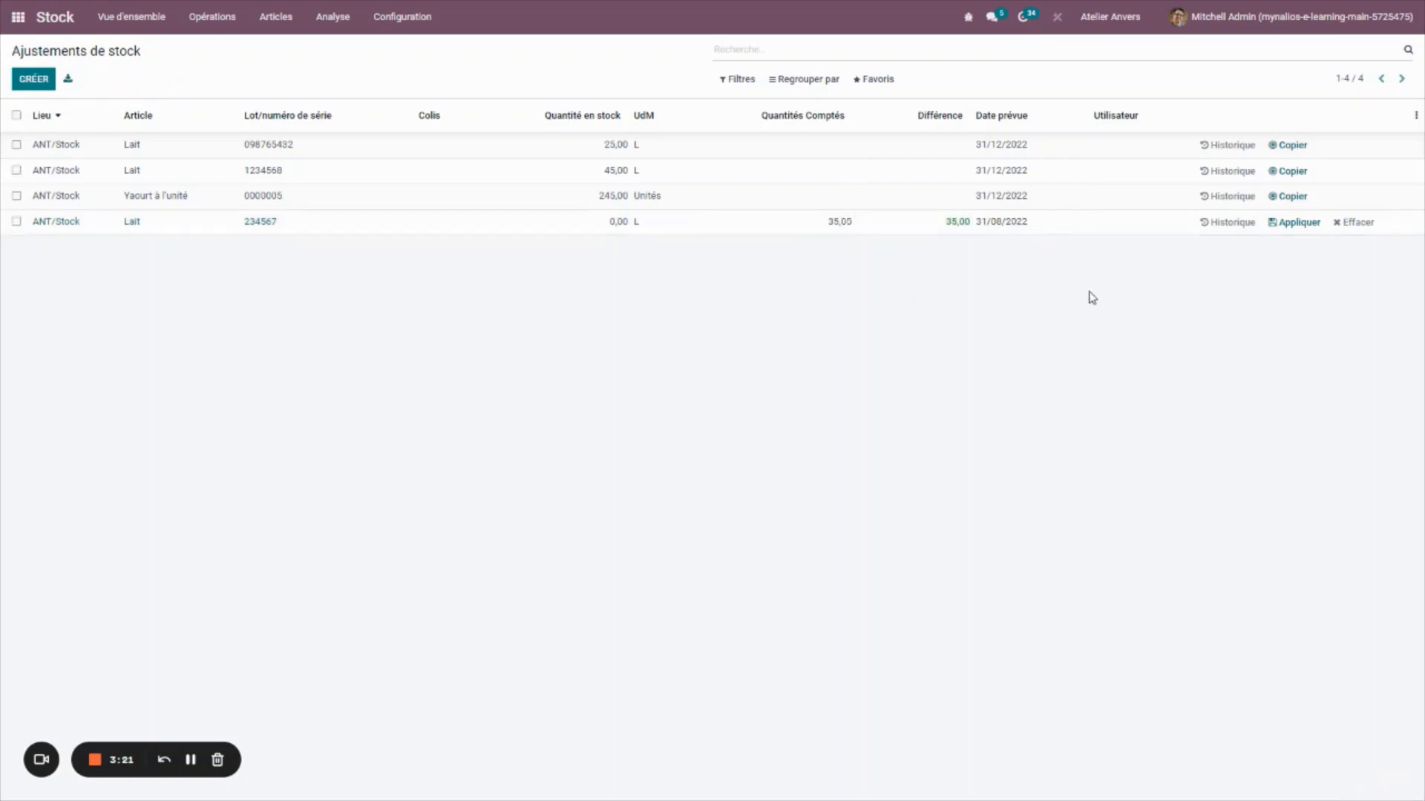
pyautogui.click(1294, 222)
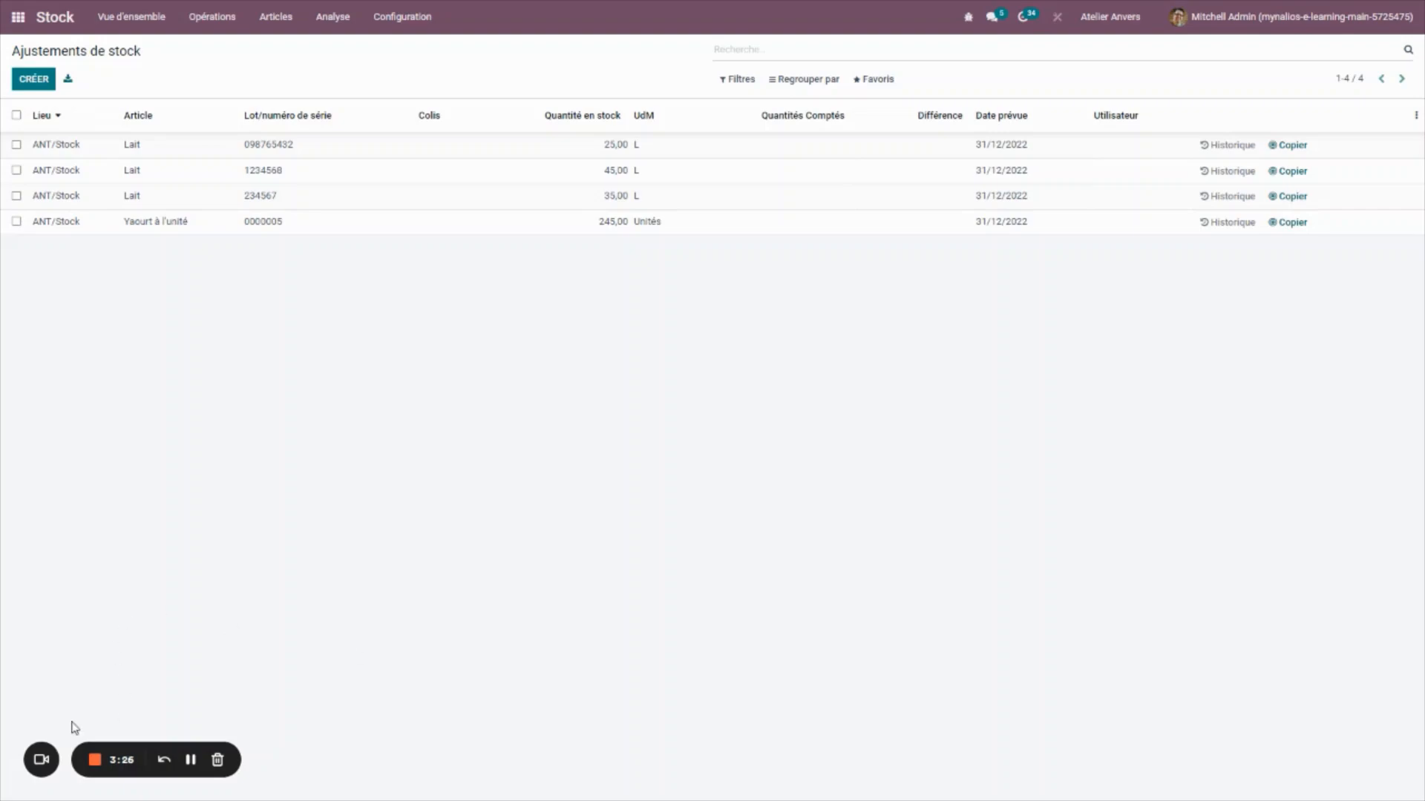
pyautogui.click(95, 760)
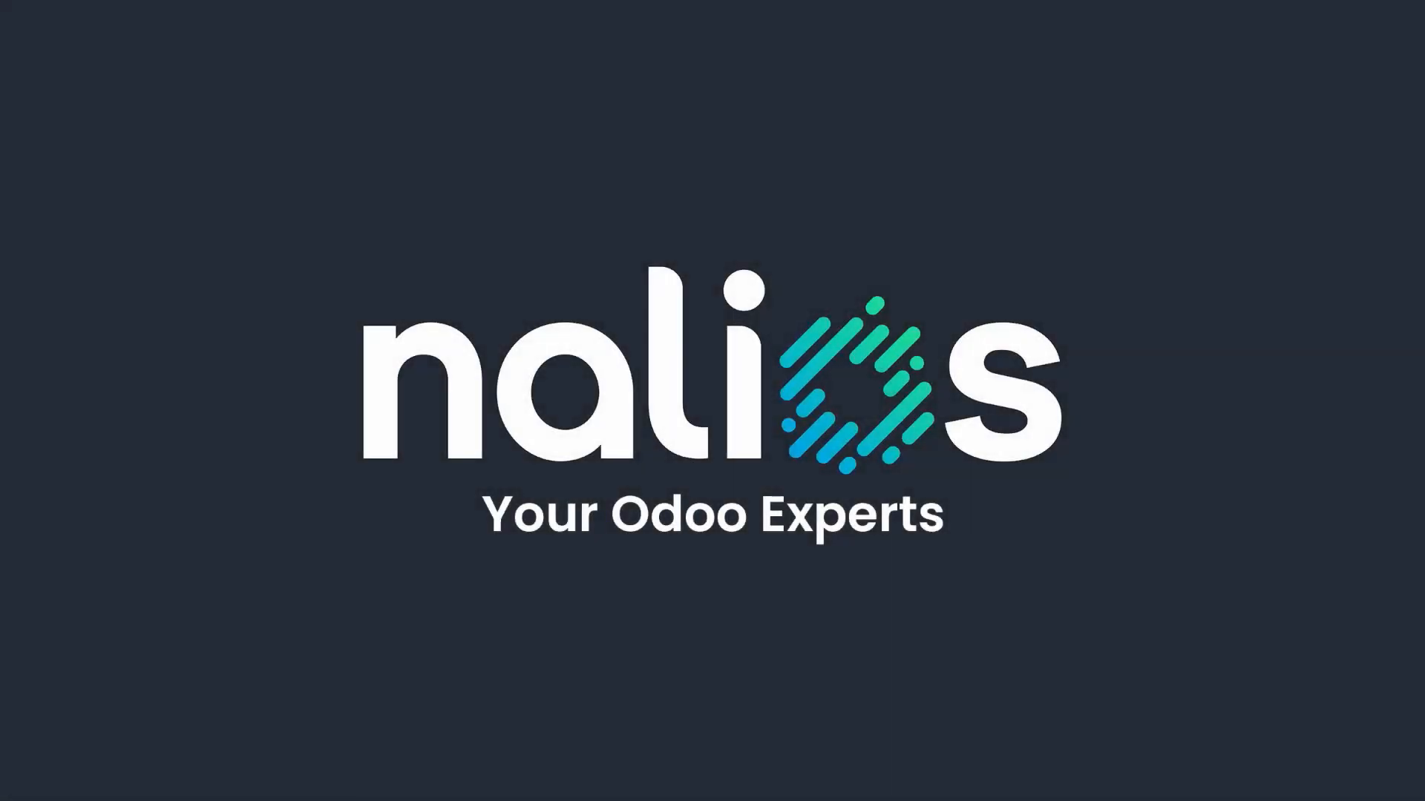